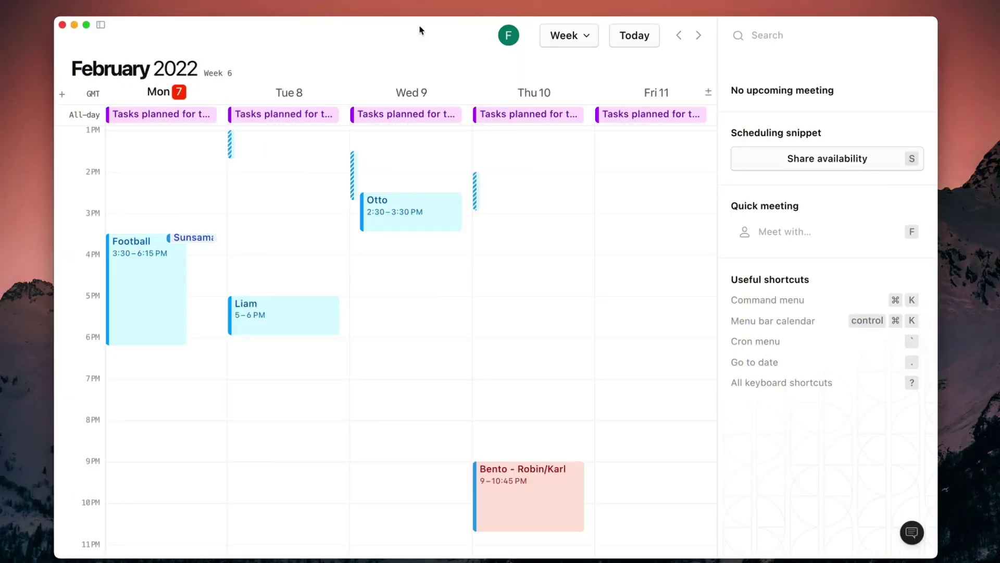
Draft an event on Thu 10, 4:45–5:45 PM, show the sidebar, and pick Number of days.
{"action": "left_click_drag", "start_coordinate": [529, 286], "coordinate": [529, 327]}
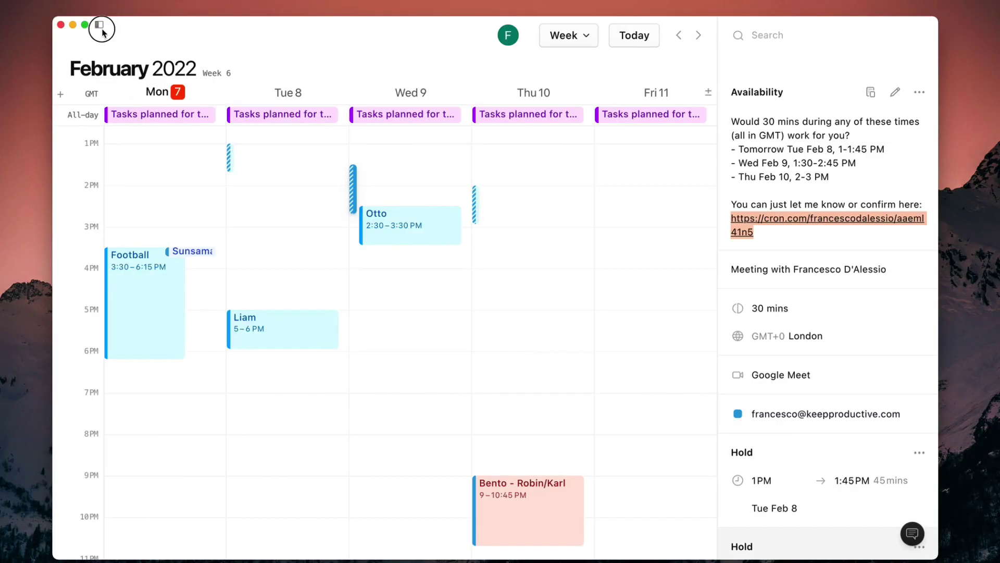
{"action": "left_click", "coordinate": [99, 25]}
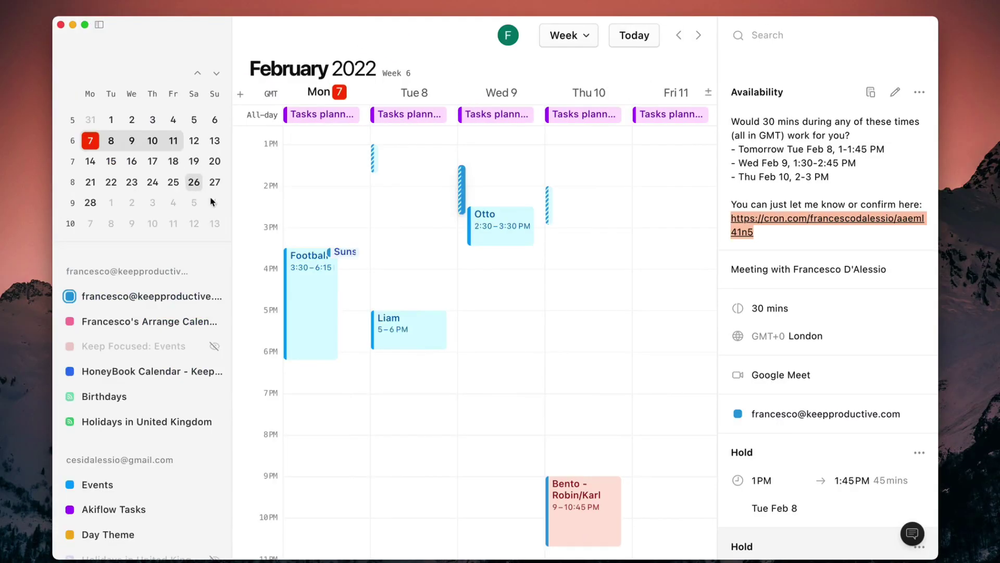
{"action": "left_click", "coordinate": [568, 35]}
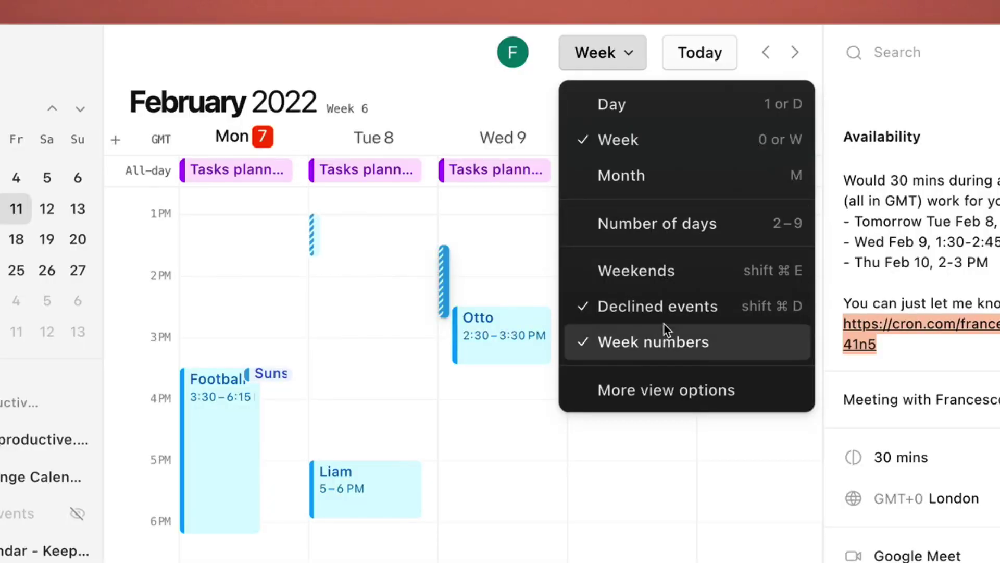
{"action": "left_click", "coordinate": [670, 222]}
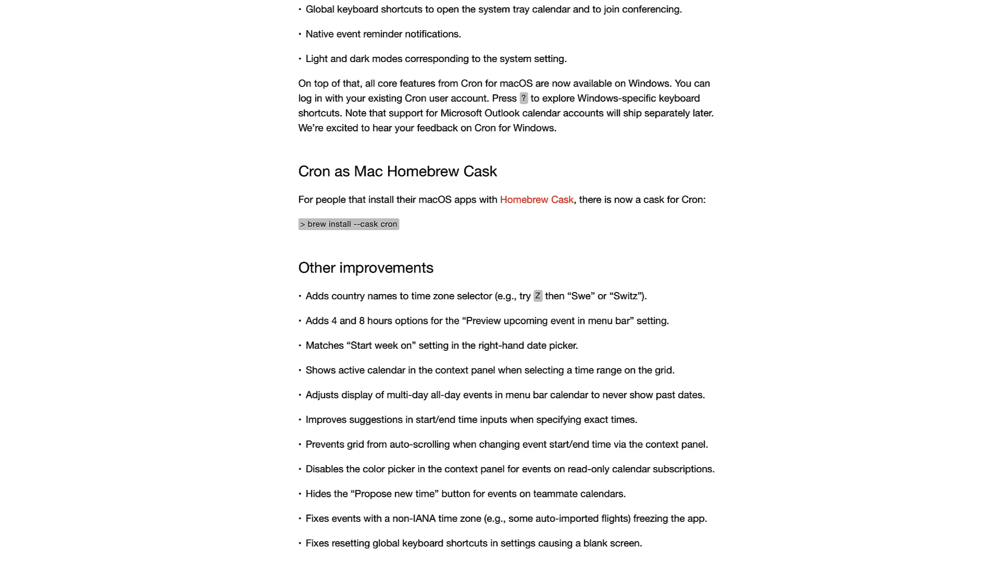
{"action": "scroll", "coordinate": [507, 281], "scroll_direction": "up", "scroll_amount": 9}
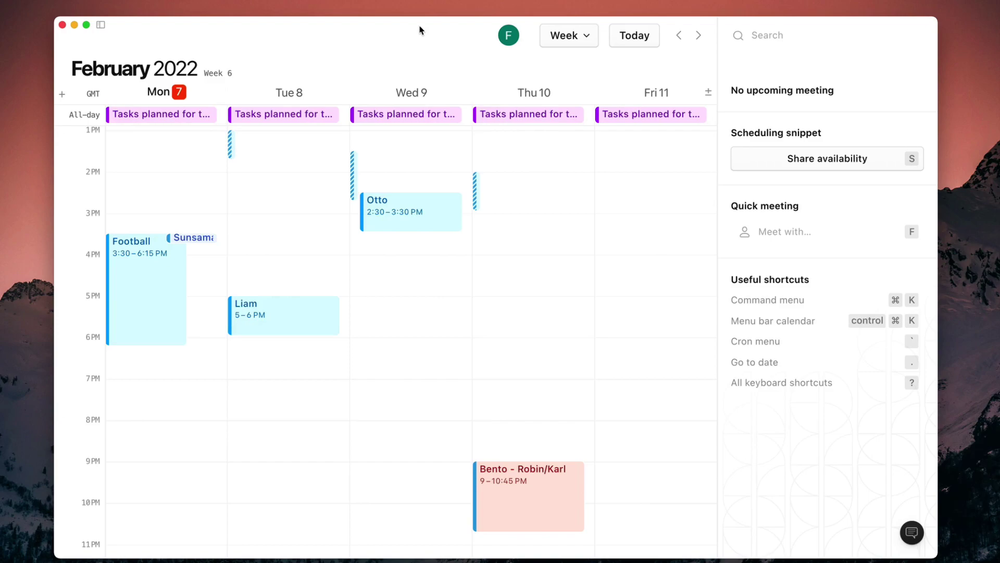
Try the command menu and availability sharing, then draft a new event on Thu Feb 10, 4:45–5:45 PM.
{"action": "key", "text": "super+k"}
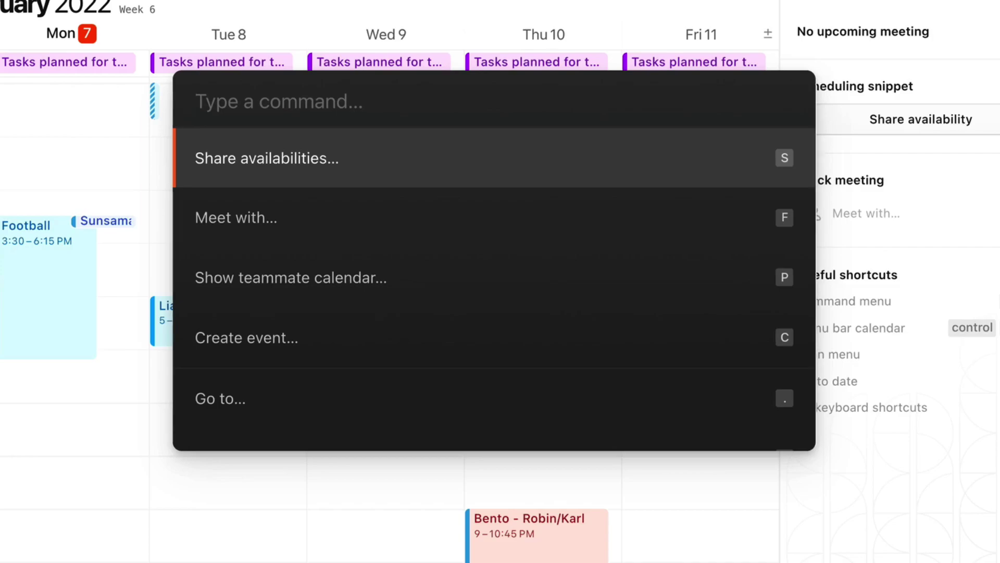
{"action": "key", "text": "Escape"}
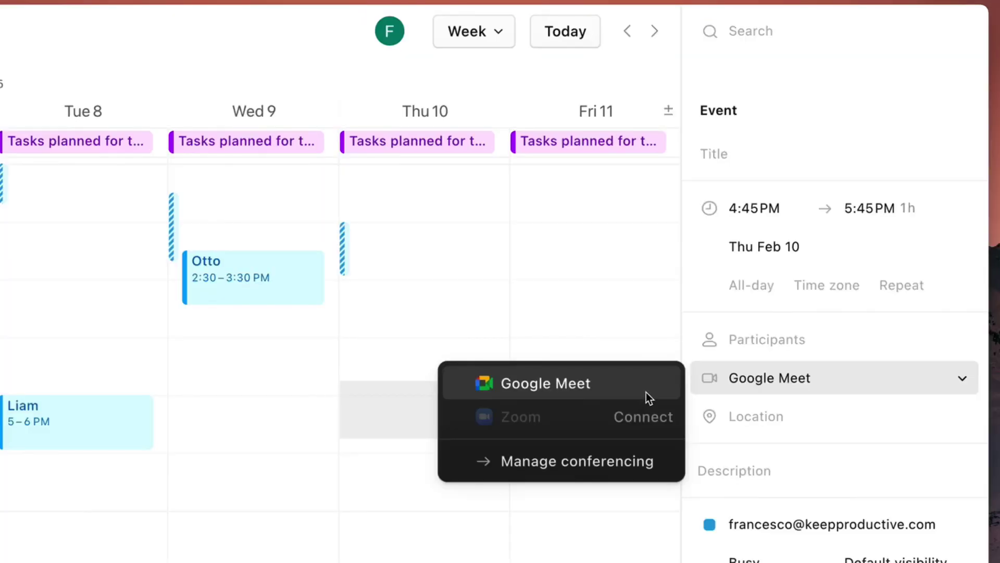
{"action": "left_click", "coordinate": [648, 390]}
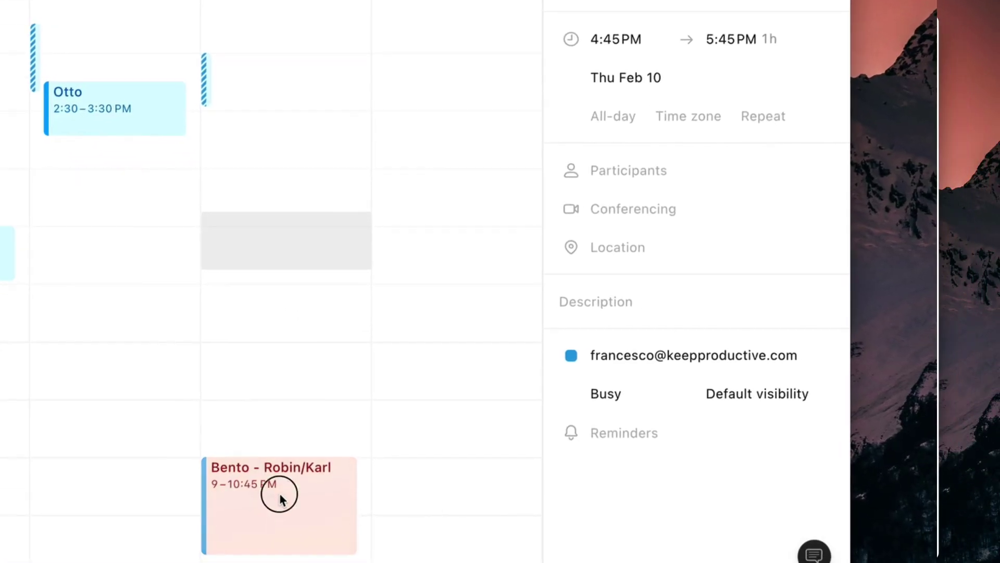
{"action": "left_click", "coordinate": [361, 561]}
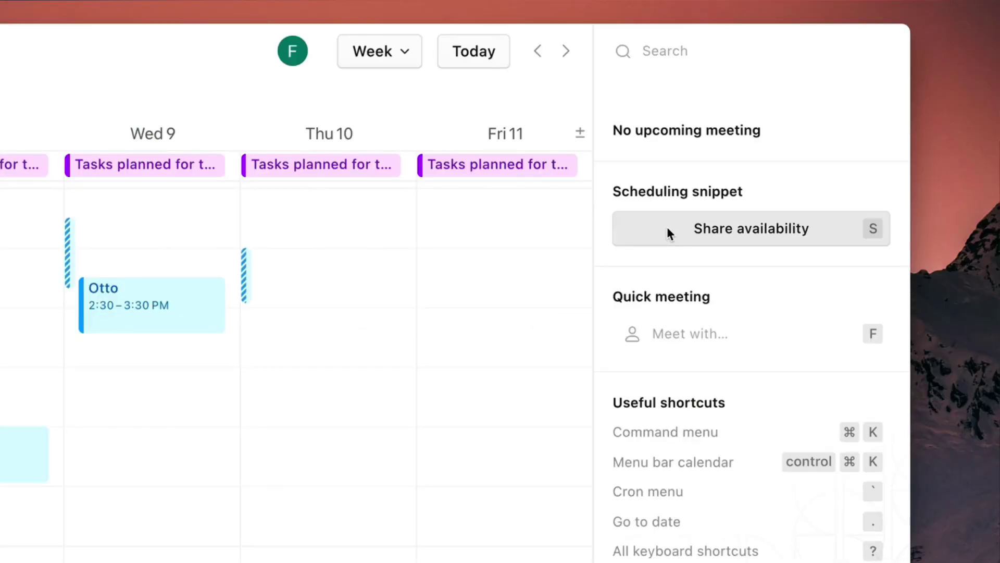
{"action": "left_click", "coordinate": [667, 229]}
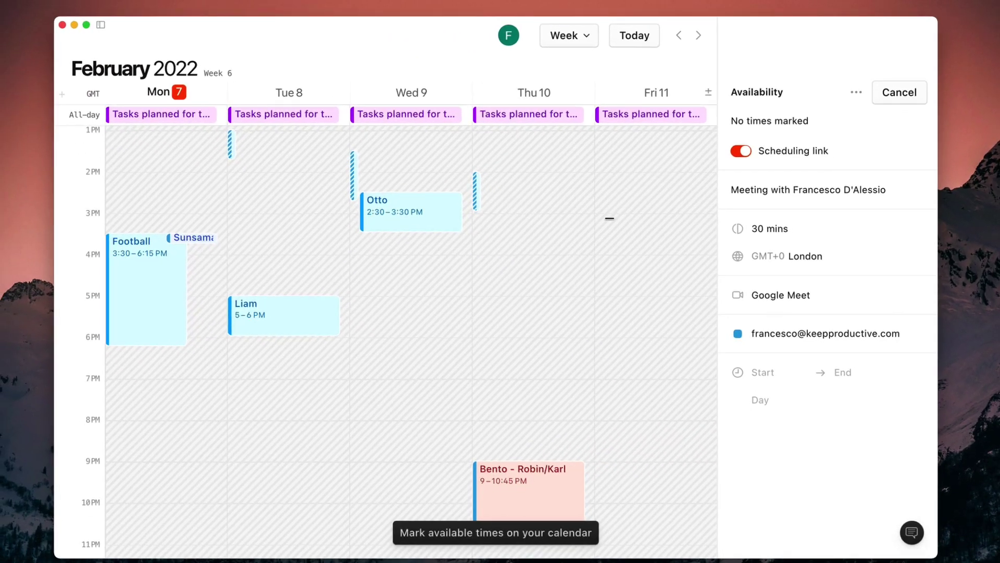
{"action": "key", "text": "Escape"}
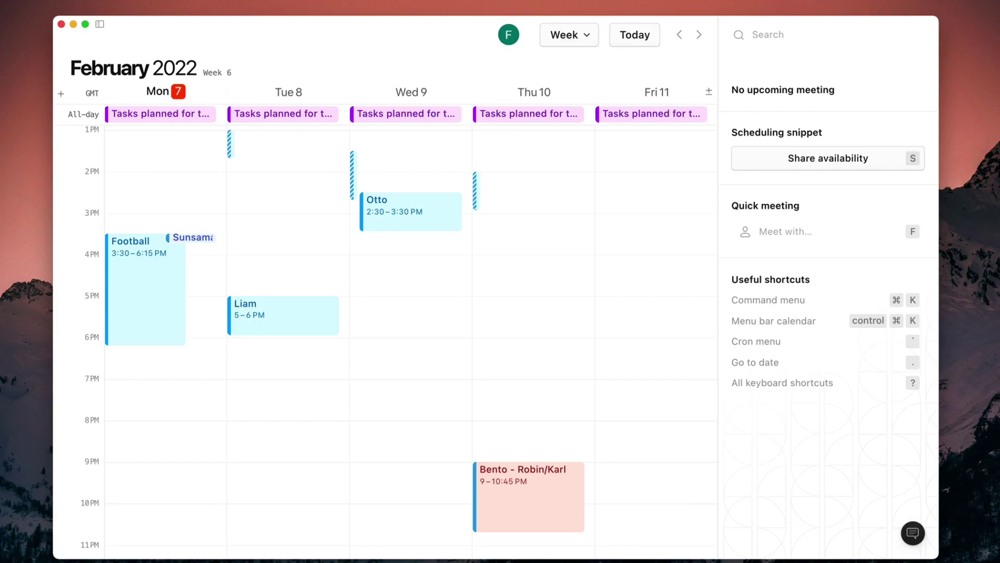
{"action": "left_click", "coordinate": [514, 308]}
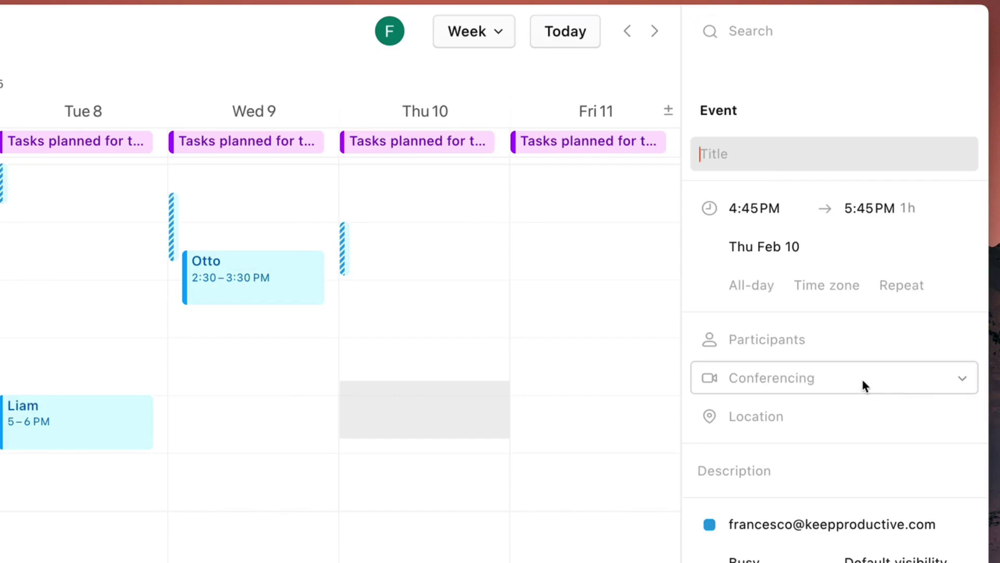
Set the new event's conferencing to Google Meet, then view the Bento - Robin/Karl event's details.
{"action": "left_click", "coordinate": [962, 379]}
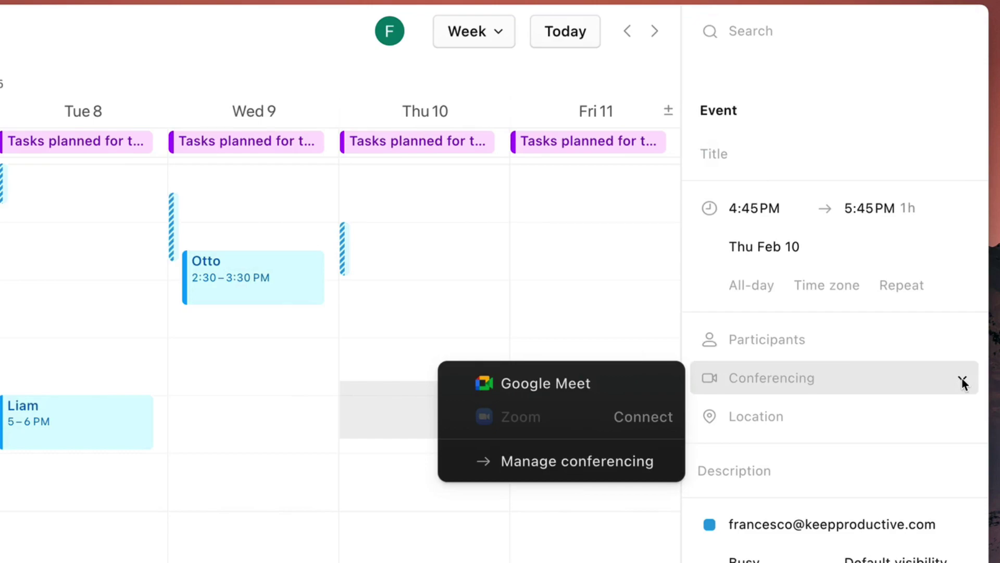
{"action": "left_click", "coordinate": [641, 394]}
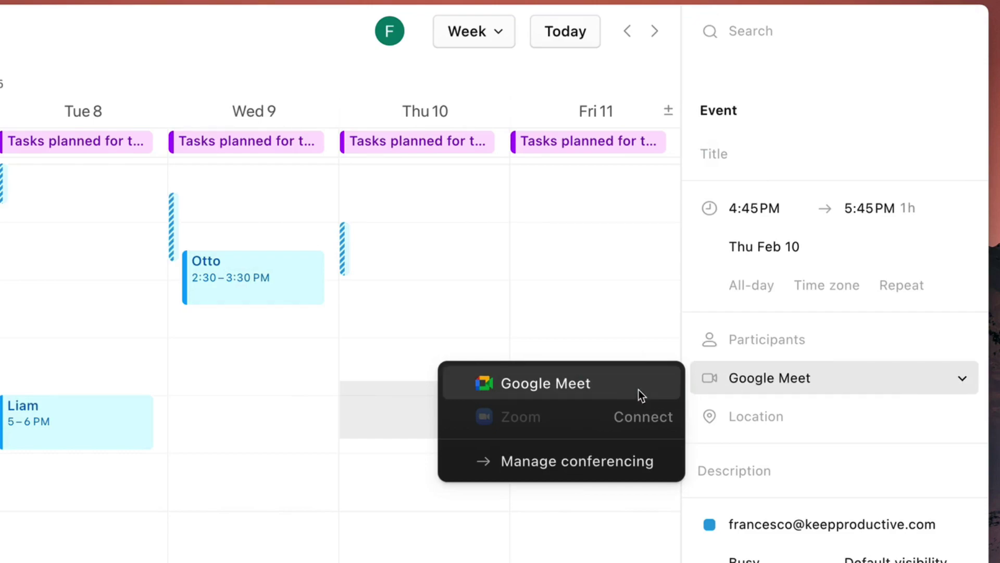
{"action": "left_click", "coordinate": [816, 447]}
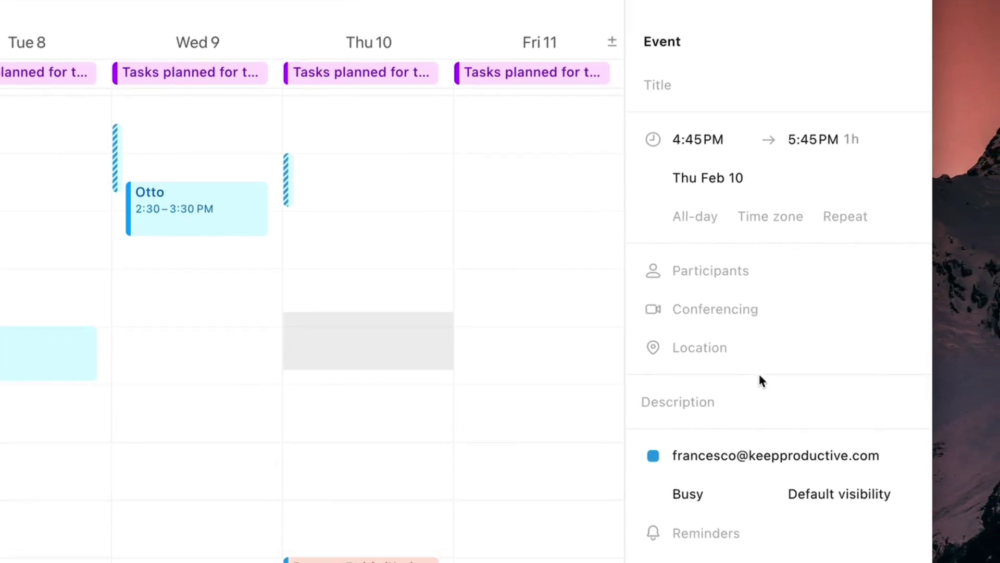
{"action": "left_click", "coordinate": [279, 494]}
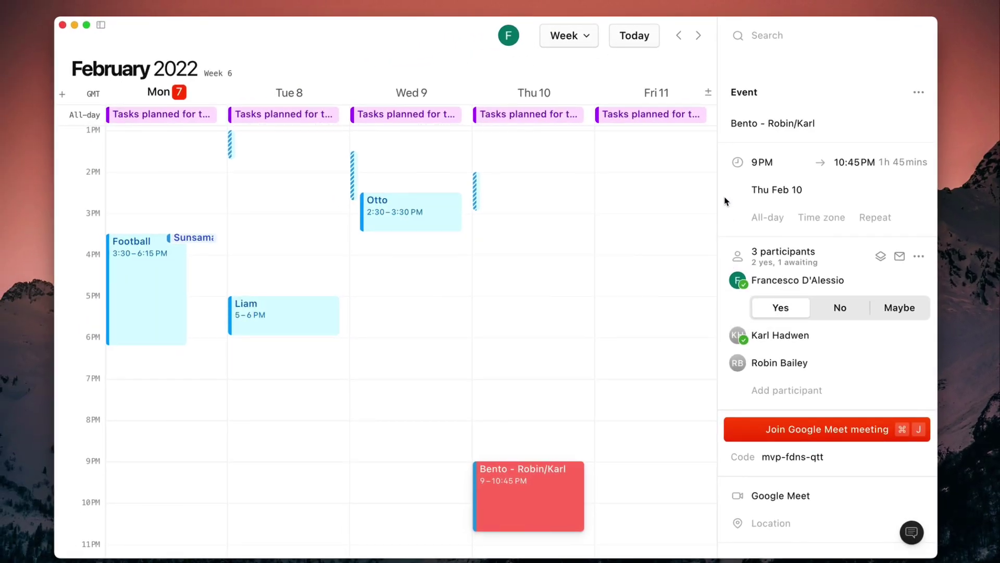
Deselect the Bento event and start Share availability with no times marked yet.
{"action": "left_click", "coordinate": [554, 223]}
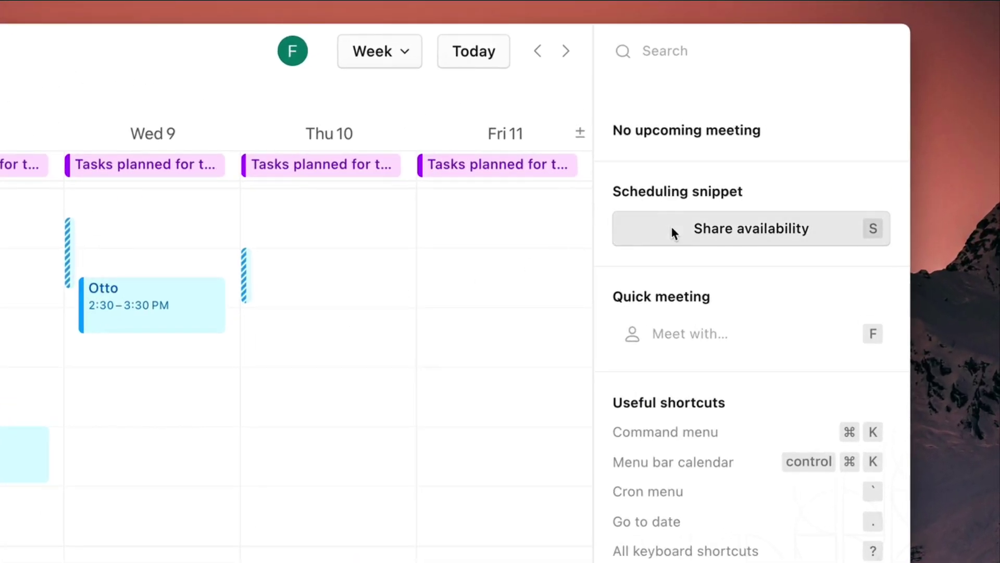
{"action": "left_click", "coordinate": [668, 229]}
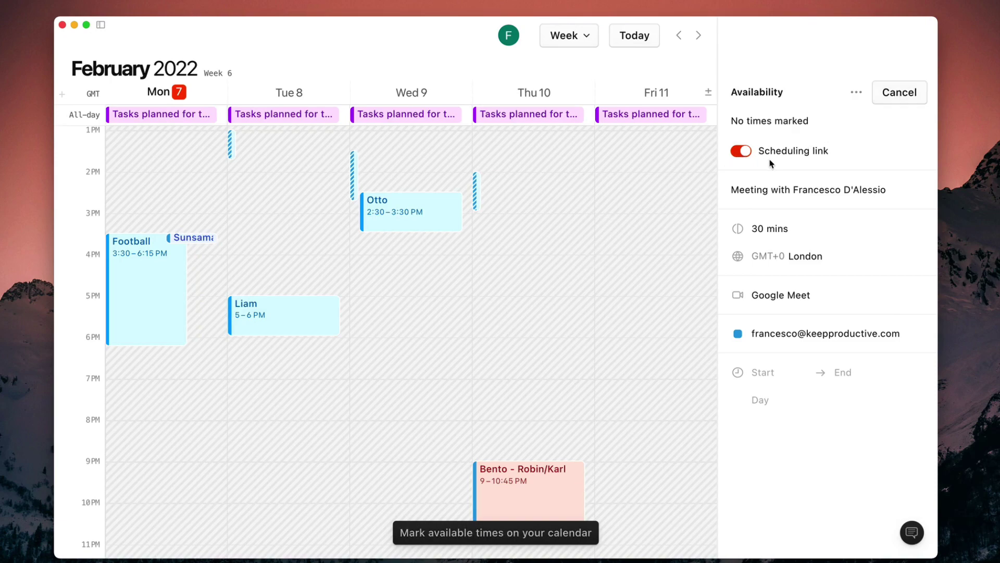
Restart availability sharing, copy the 30-minute slots message, and select its booking link to open in a browser.
{"action": "left_click", "coordinate": [900, 93]}
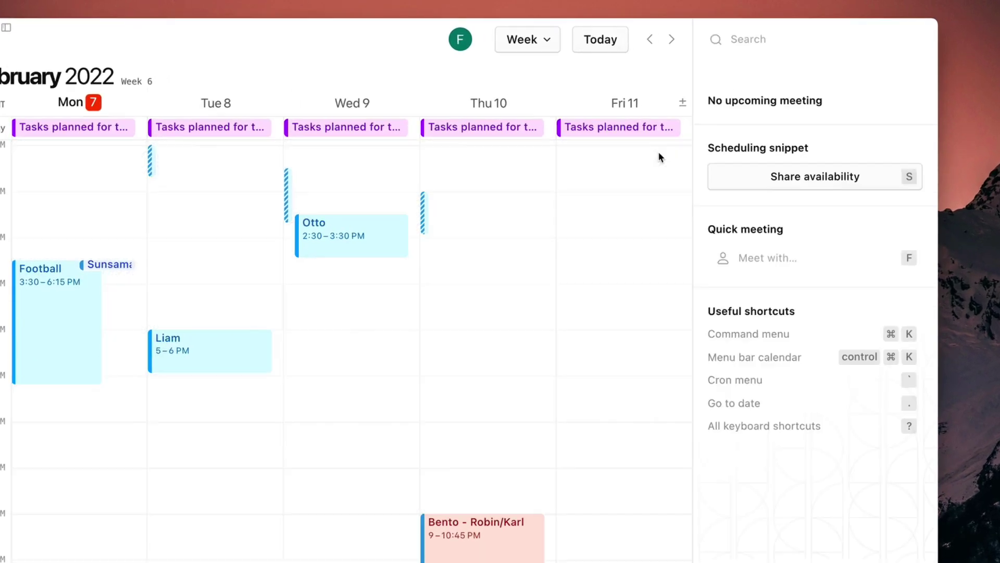
{"action": "left_click", "coordinate": [286, 266]}
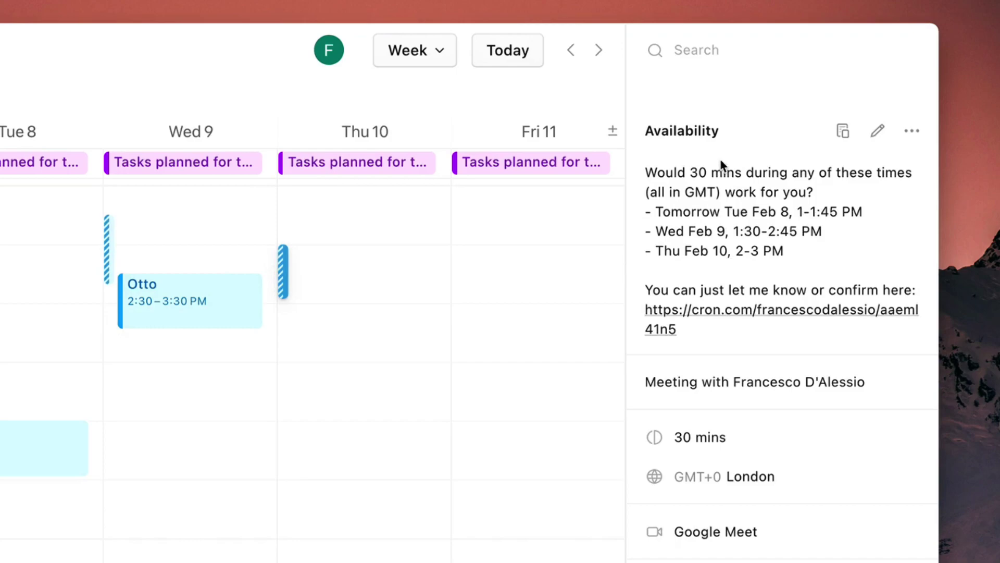
{"action": "left_click", "coordinate": [843, 130]}
{"action": "left_click_drag", "start_coordinate": [683, 326], "coordinate": [636, 310]}
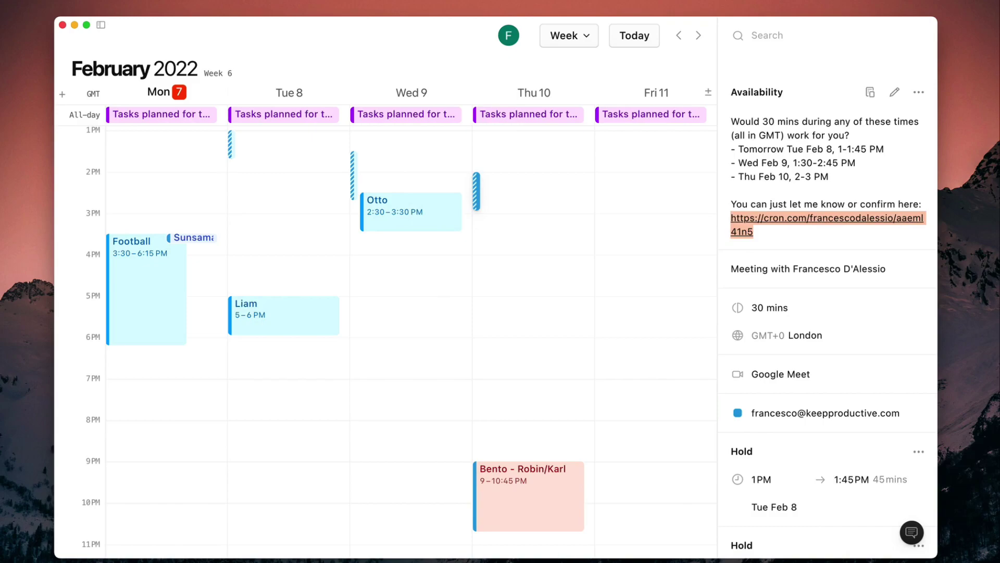
{"action": "right_click", "coordinate": [442, 557]}
{"action": "left_click", "coordinate": [375, 525]}
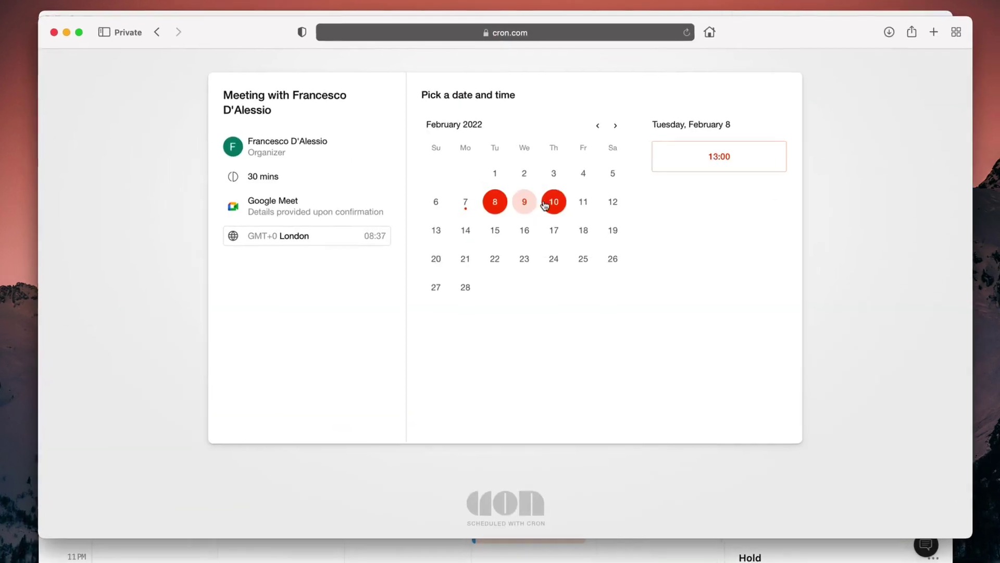
{"action": "left_click", "coordinate": [526, 206]}
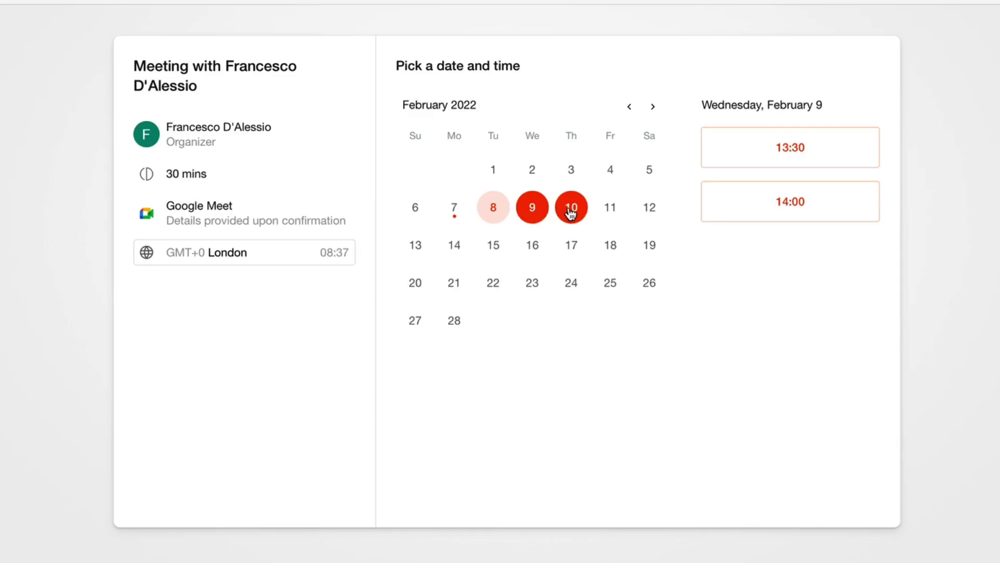
{"action": "left_click", "coordinate": [571, 211]}
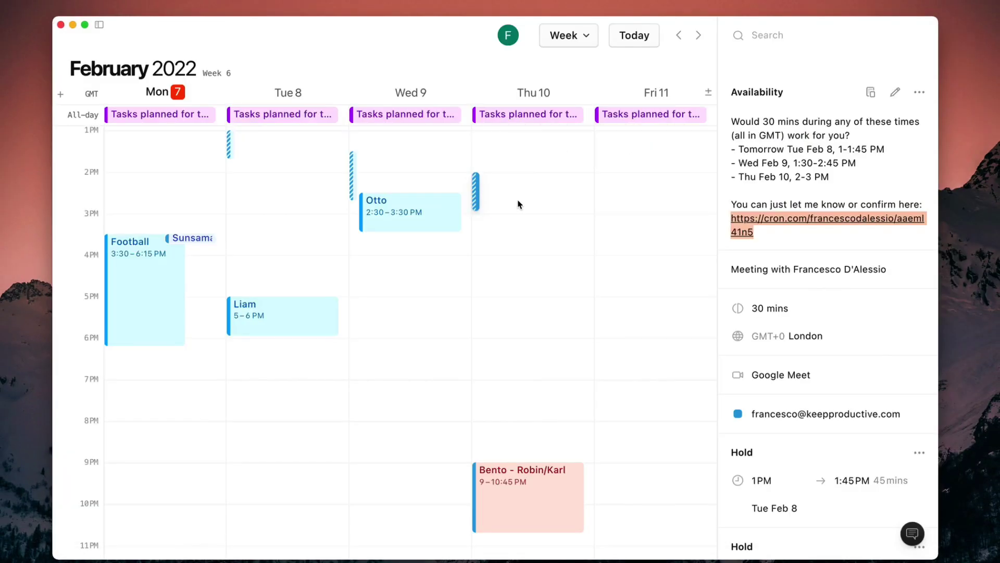
Select the Wednesday hold slot and show the mini-calendar and calendar list sidebar.
{"action": "scroll", "coordinate": [515, 203], "scroll_direction": "up", "scroll_amount": 1}
{"action": "left_click", "coordinate": [350, 190]}
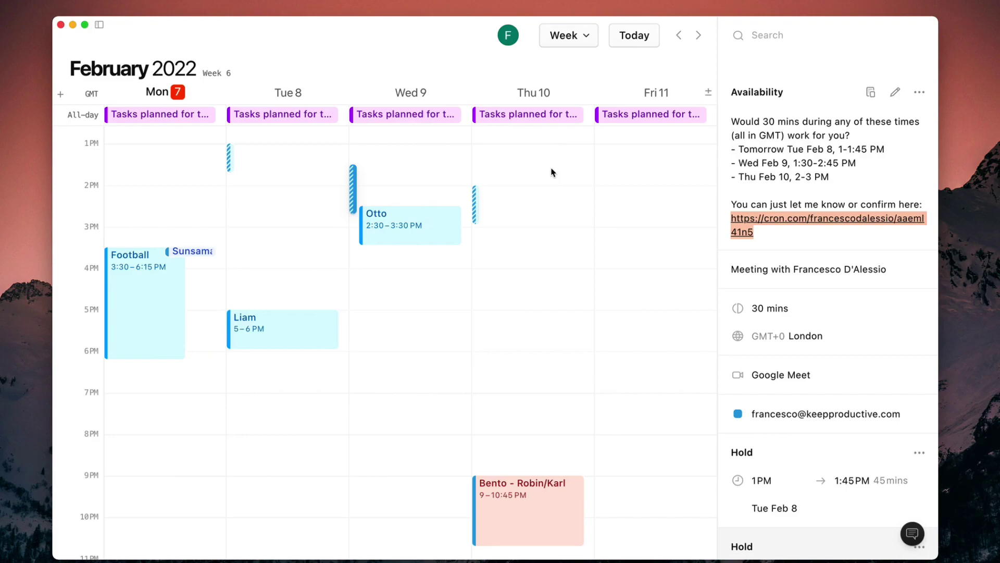
{"action": "left_click", "coordinate": [99, 24]}
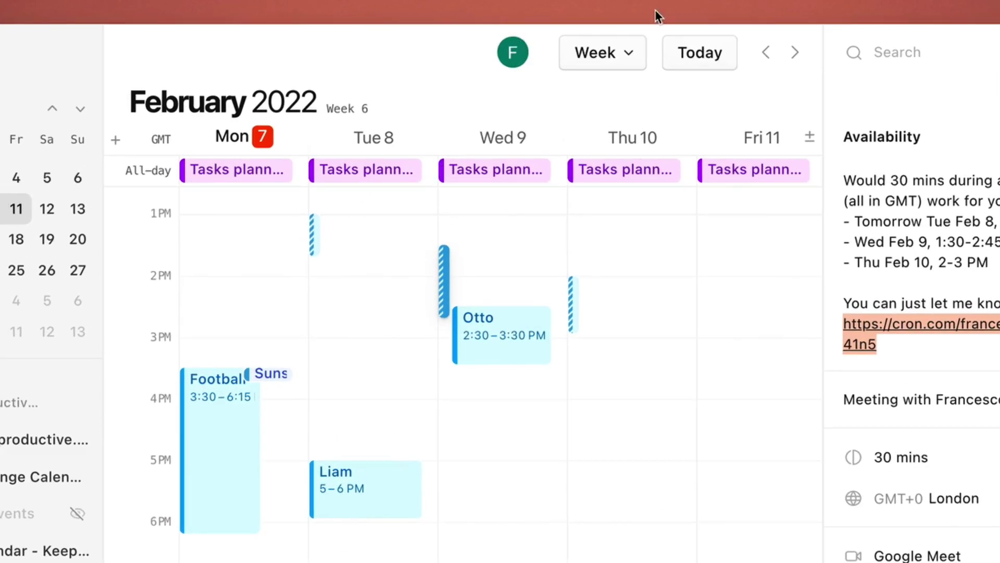
Set the calendar's number of days to 3, showing Mon Feb 7 to Wed Feb 9.
{"action": "left_click", "coordinate": [630, 49]}
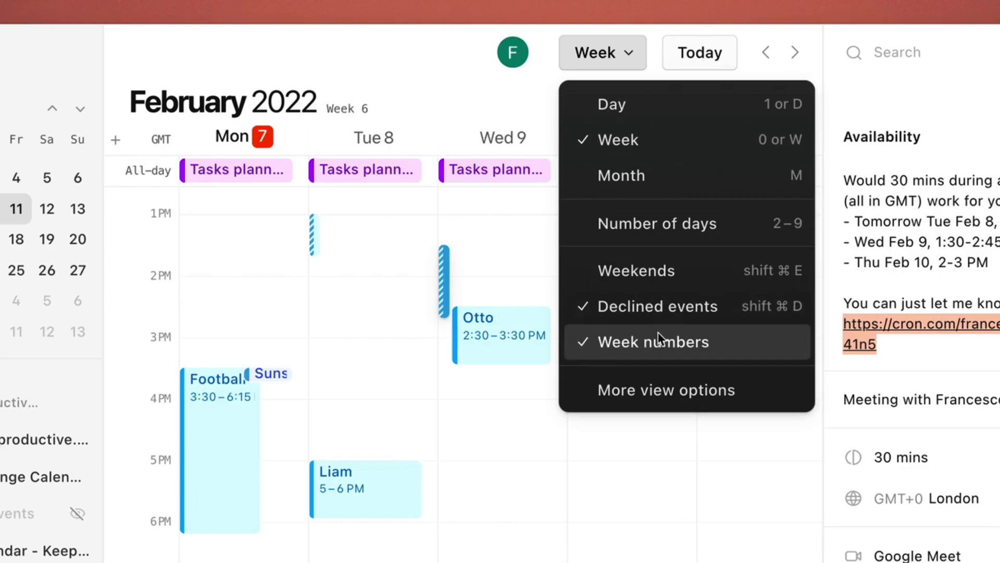
{"action": "left_click", "coordinate": [670, 225]}
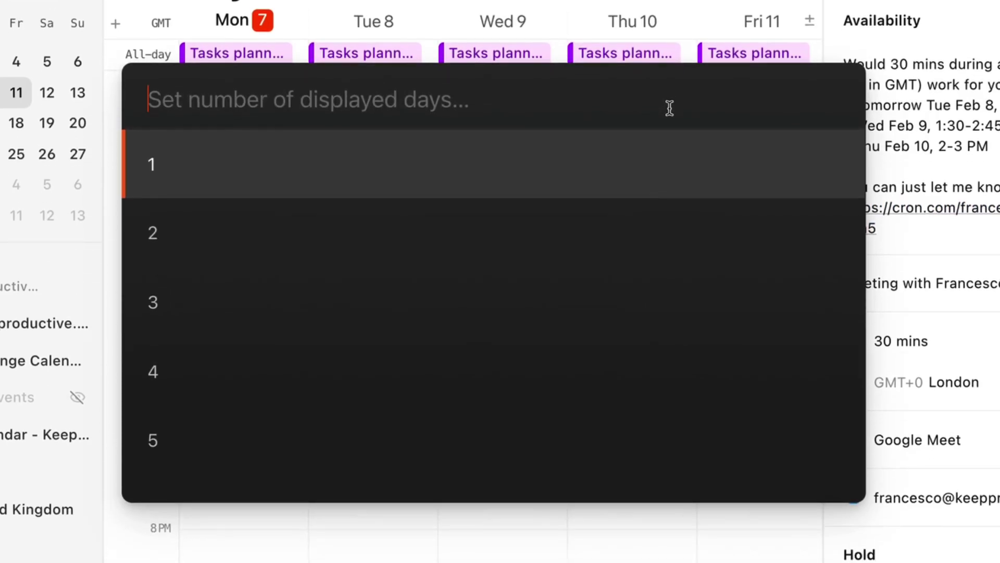
{"action": "type", "text": "3"}
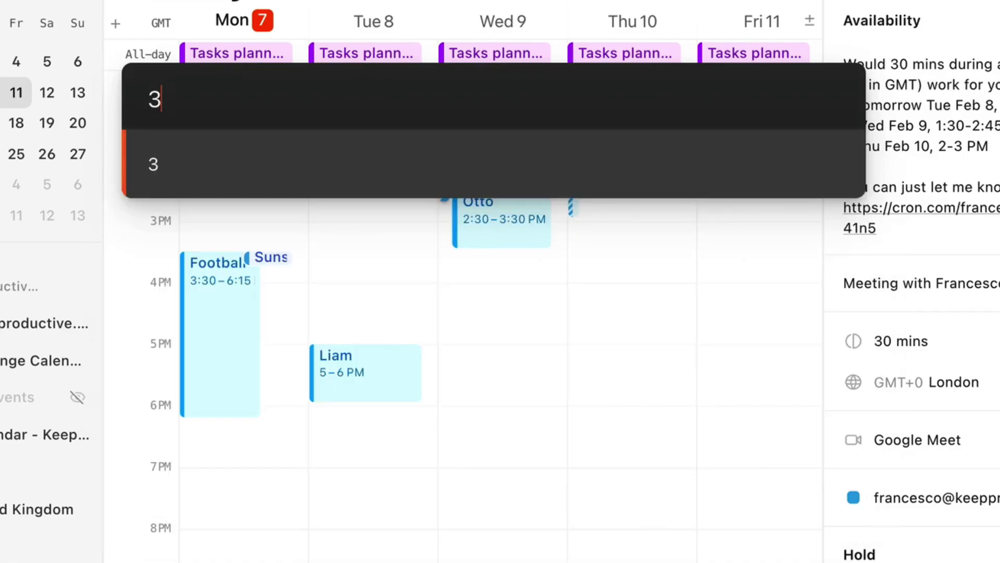
{"action": "key", "text": "Return"}
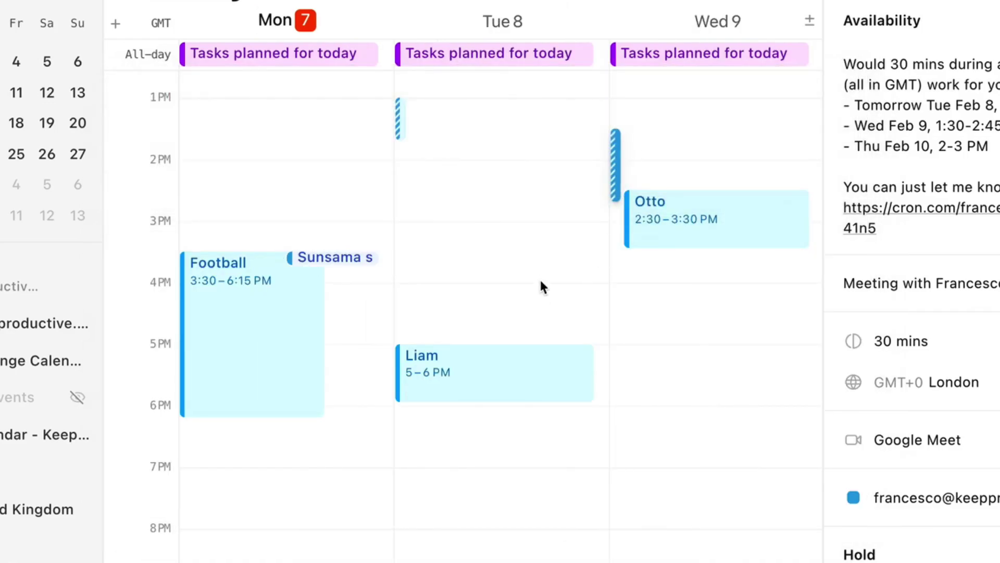
{"action": "scroll", "coordinate": [541, 282], "scroll_direction": "up", "scroll_amount": 5}
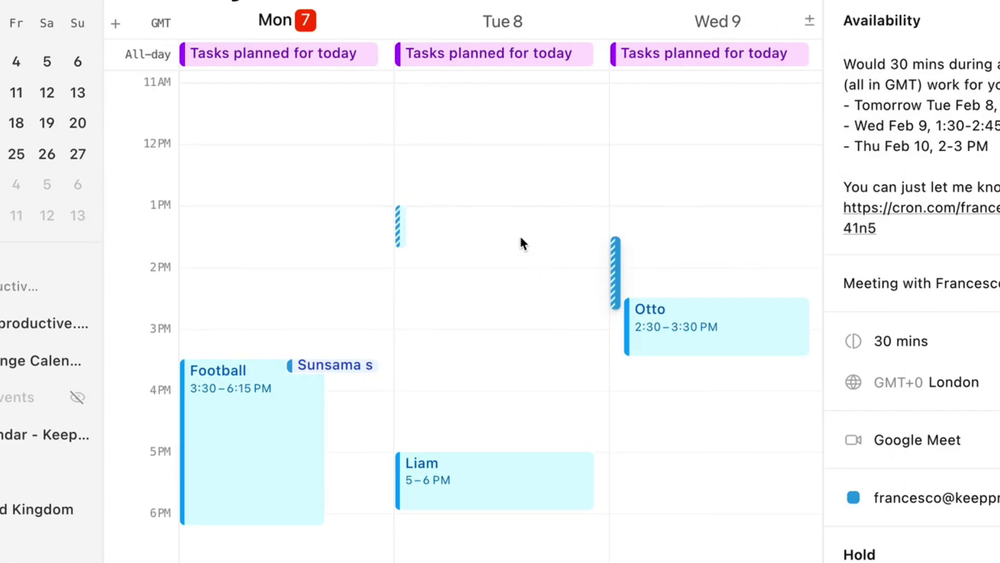
Open Tue Feb 8's all-day 'Tasks planned for today' event to see its Akiflow task list.
{"action": "left_click", "coordinate": [530, 60]}
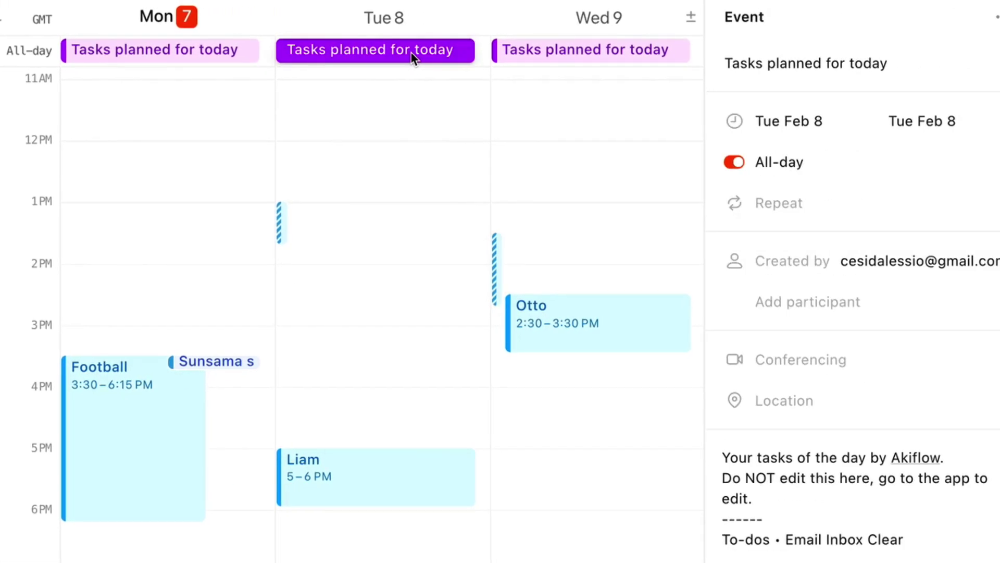